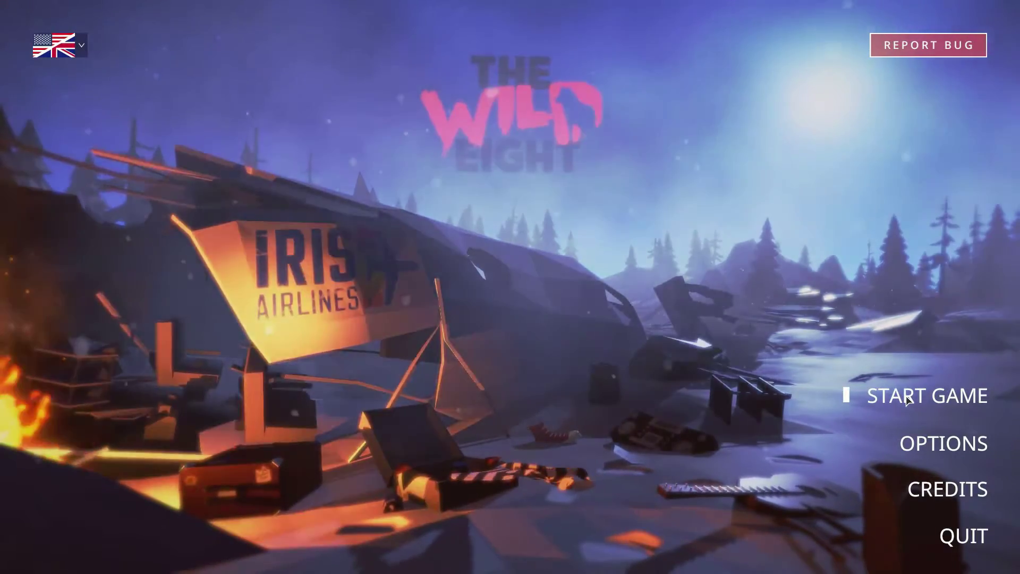
click(909, 398)
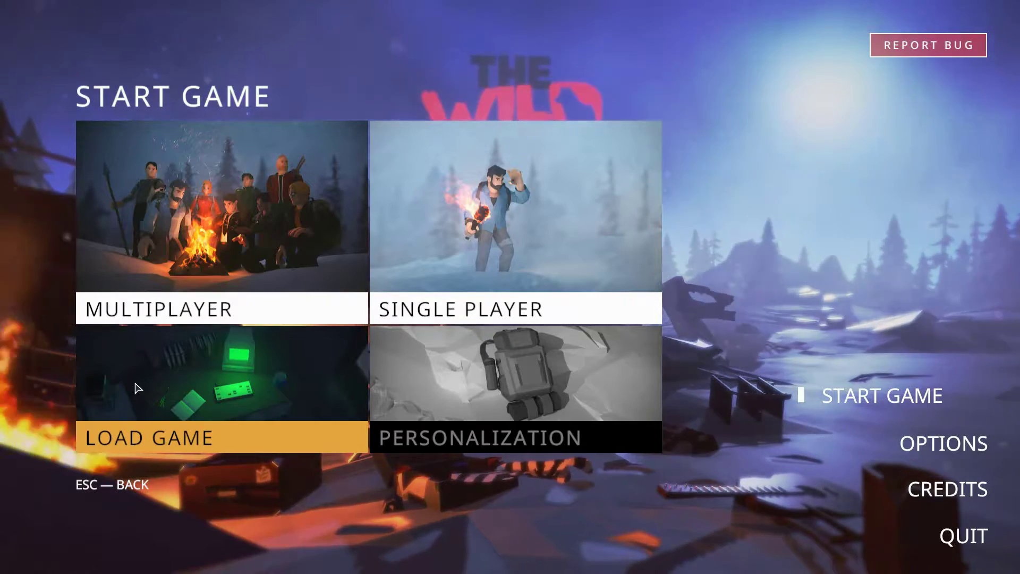
click(137, 389)
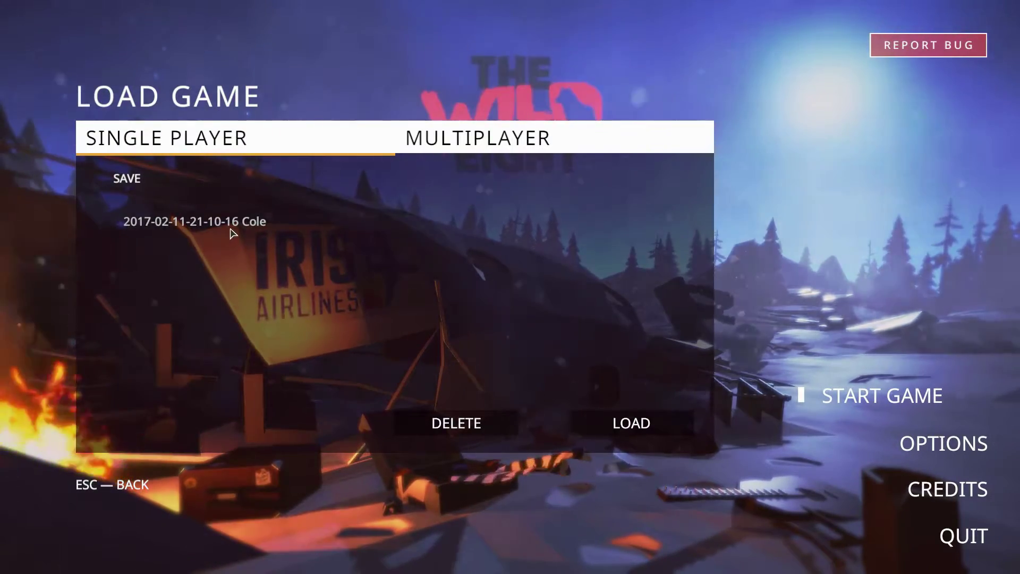
click(232, 228)
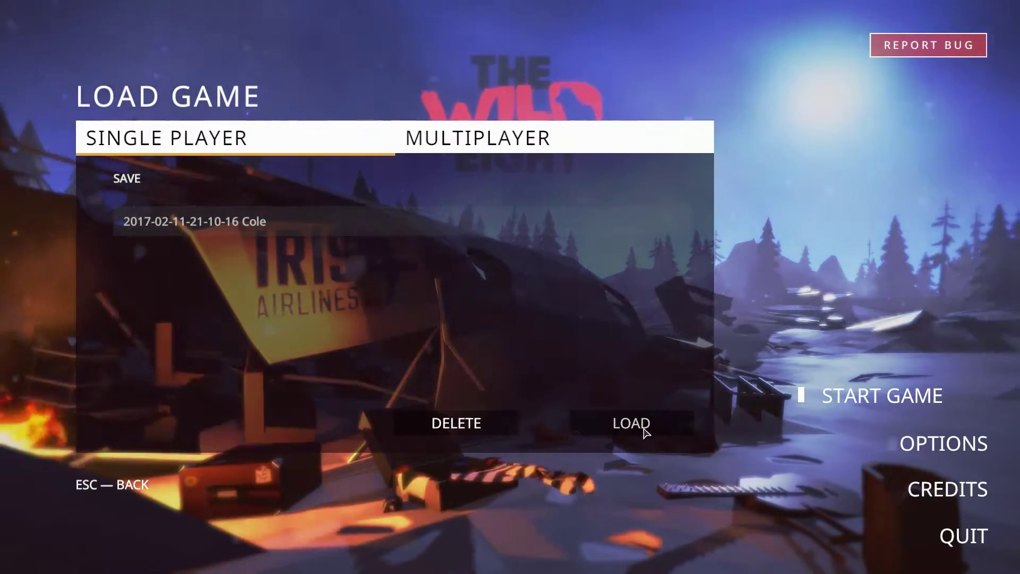
Step: Load the selected 2017-02-11 save and wait on the loading screen
click(631, 423)
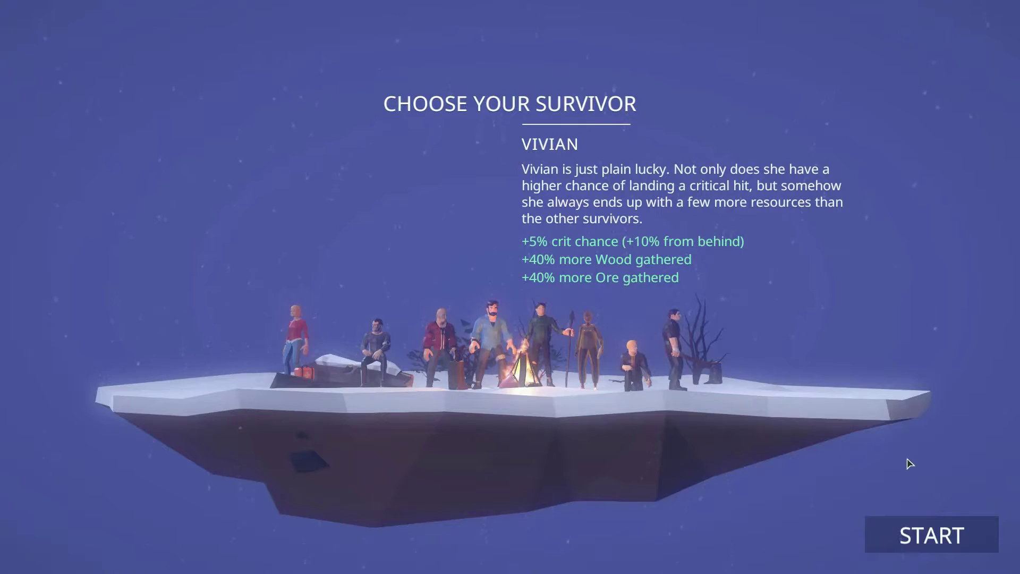
Step: Start a new Day 1 game with Vivian, then pause to save and exit
click(937, 559)
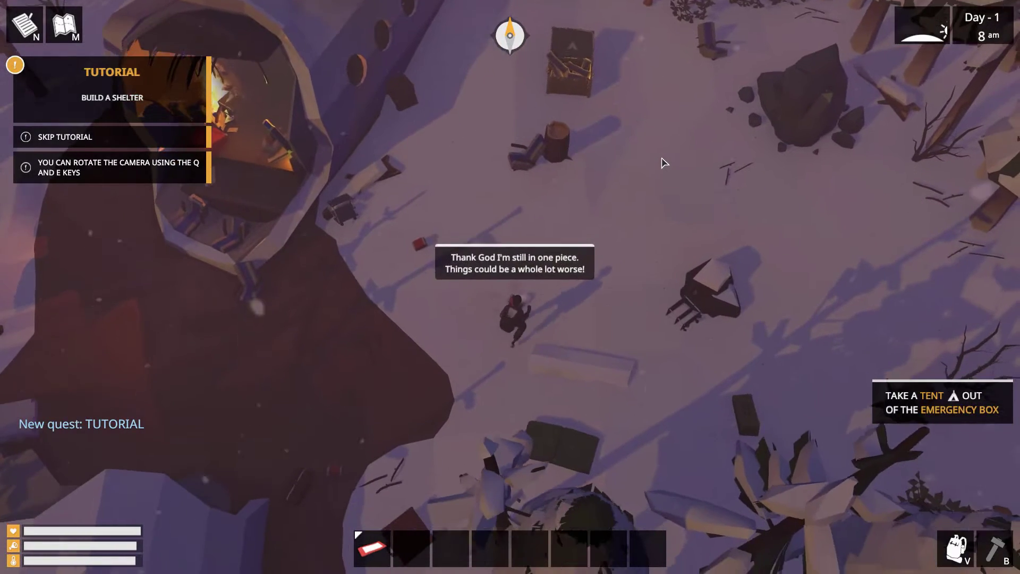
key(Escape)
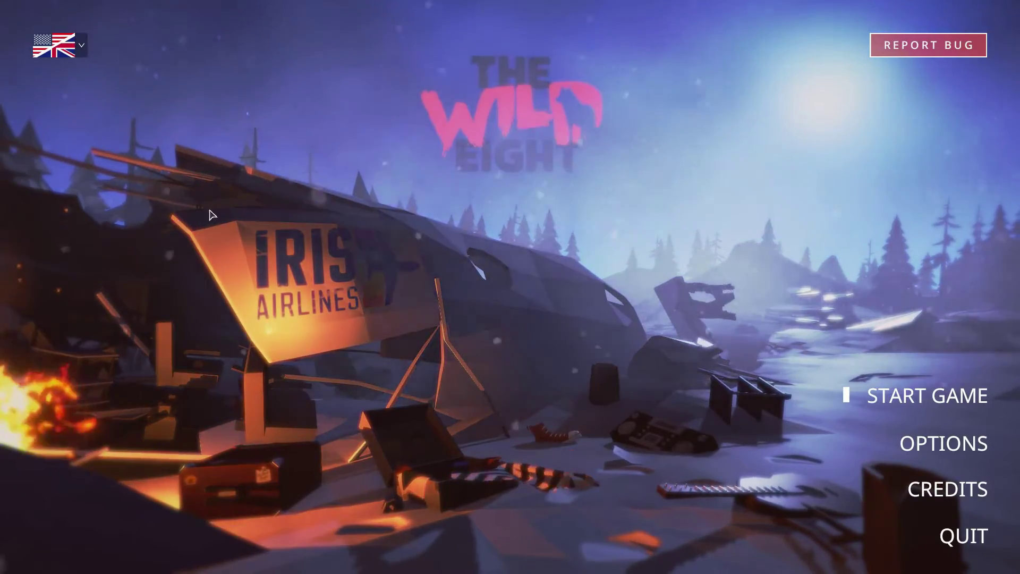
Step: Load the 2017-02-12 Vivian save from the Load Game list
click(928, 395)
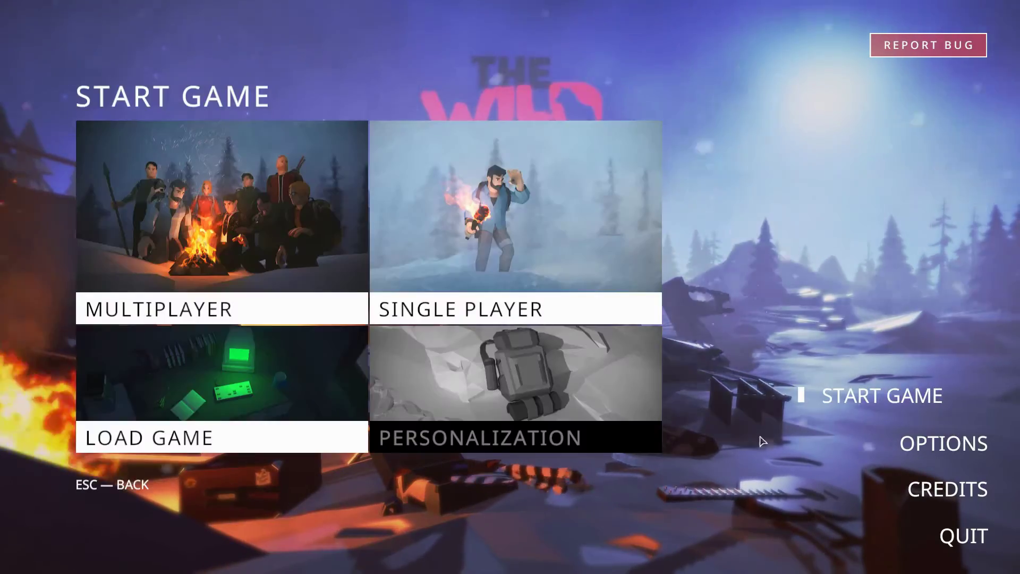
click(253, 390)
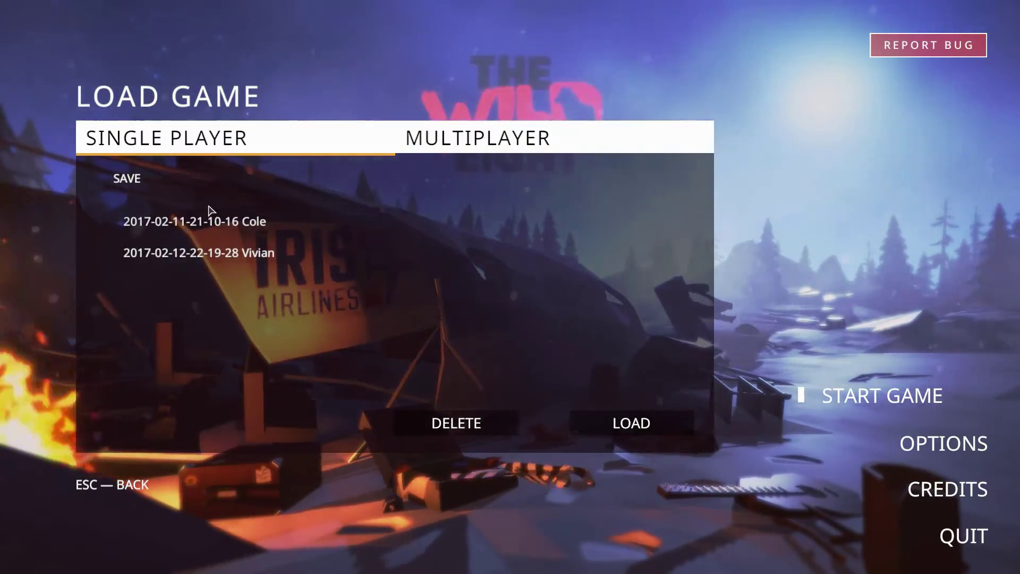
click(631, 423)
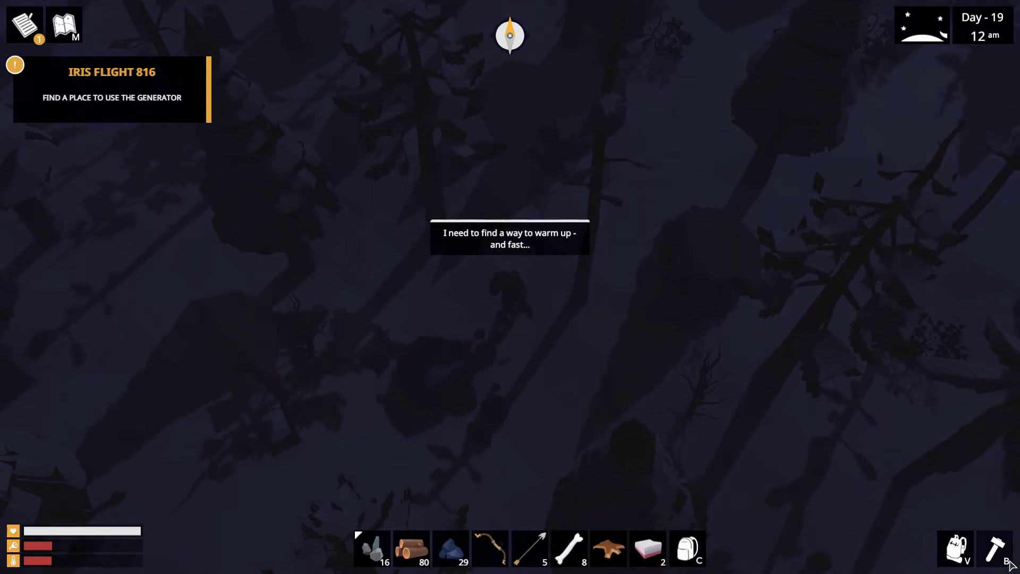
Step: Build a campfire right beside Vivian from the structures menu
click(996, 548)
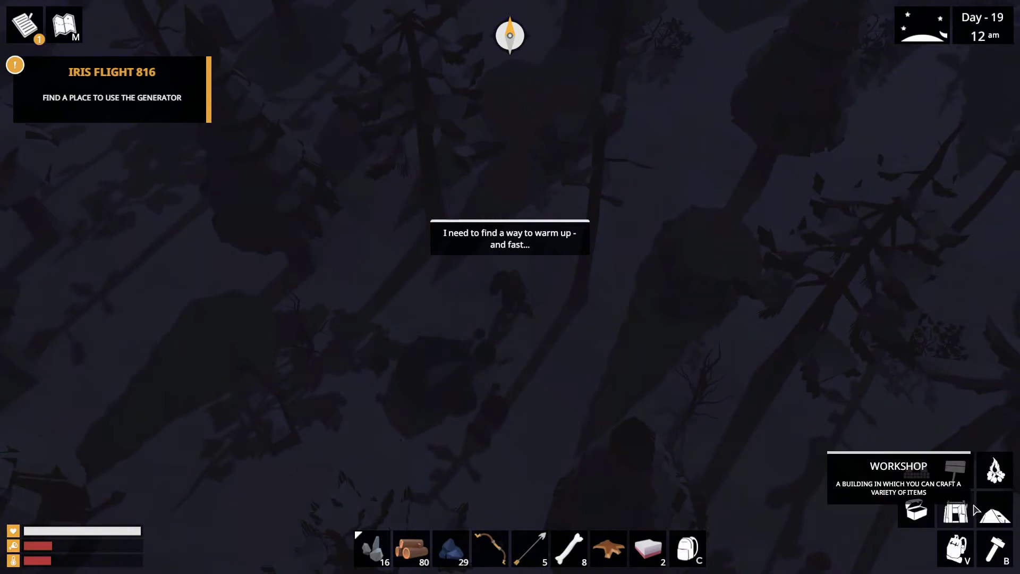
click(954, 470)
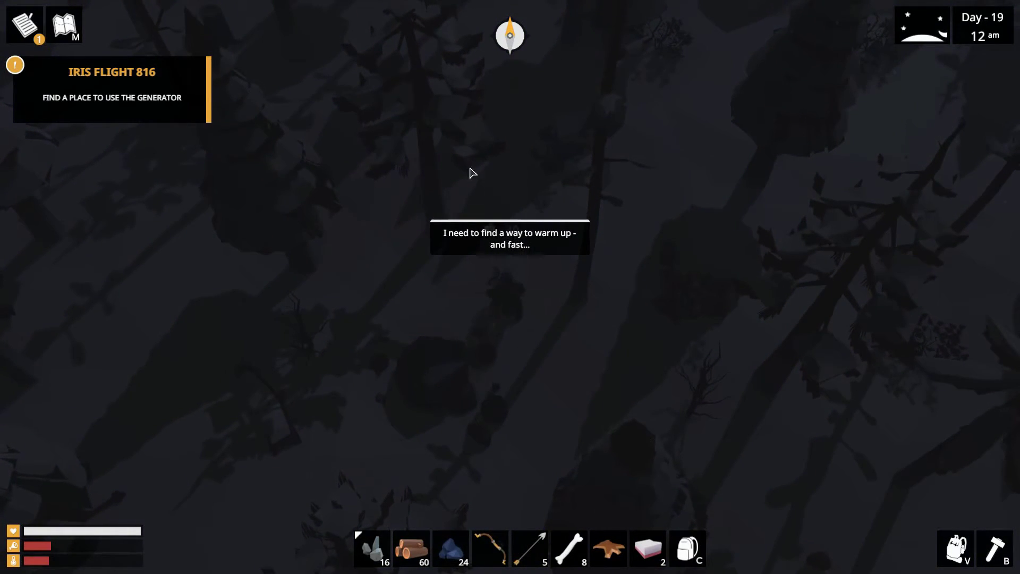
click(503, 278)
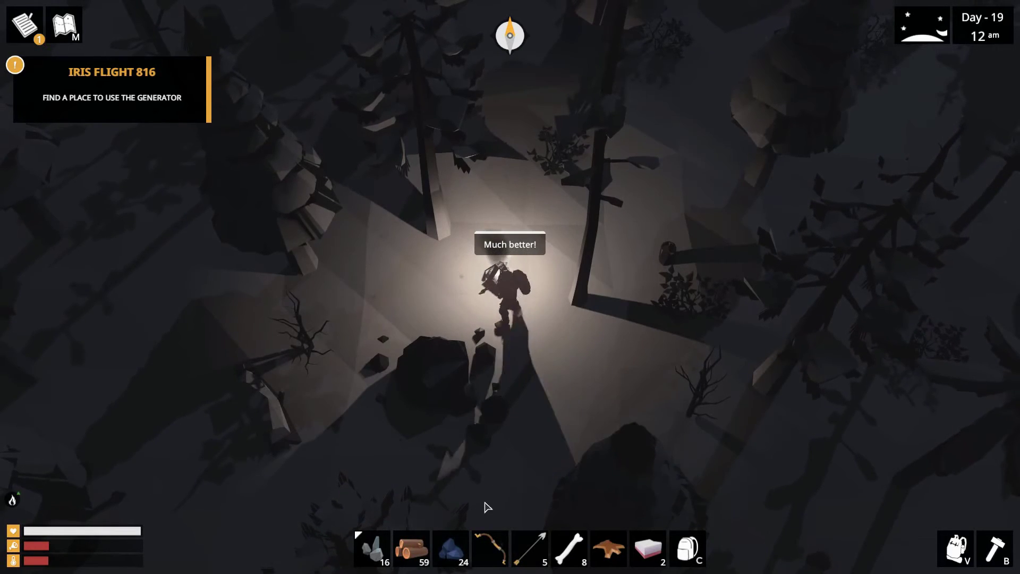